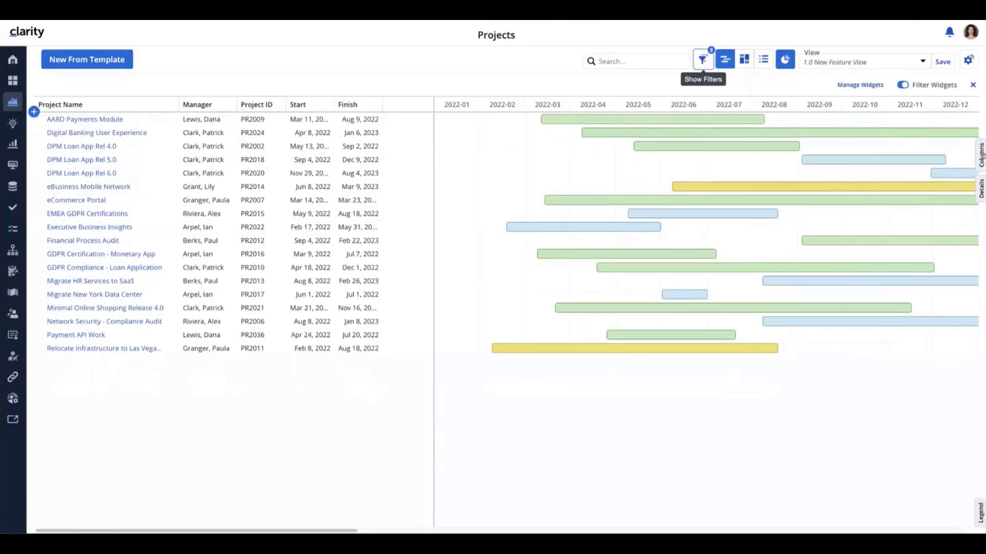
- Add the Starred column to the Projects timeline grid and place it before Project Name
left_click(981, 155)
left_click(890, 124)
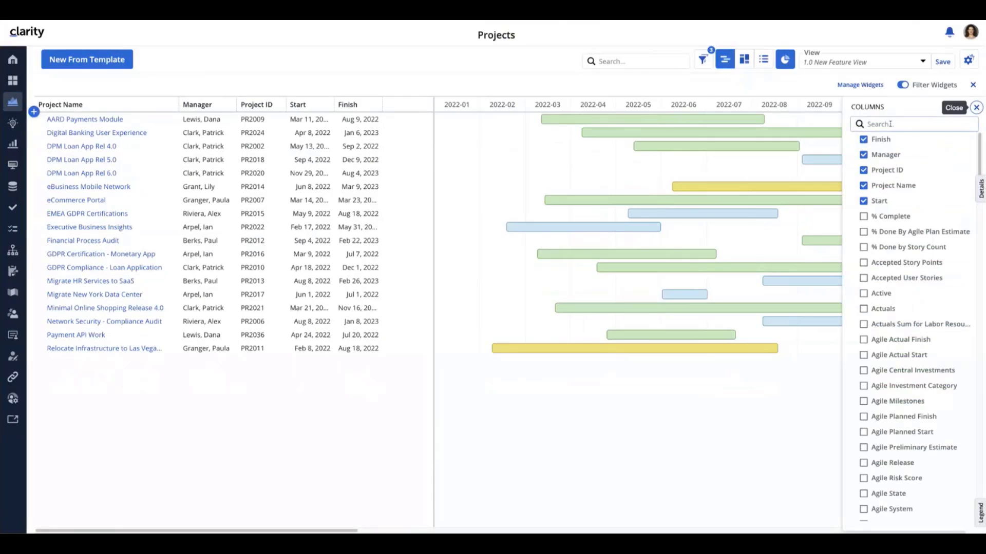
type("start")
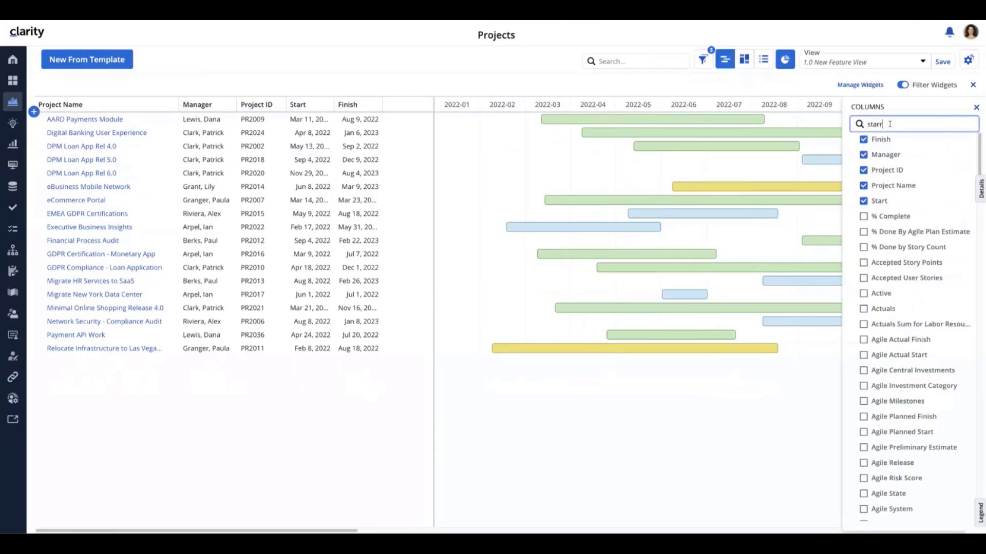
left_click(863, 139)
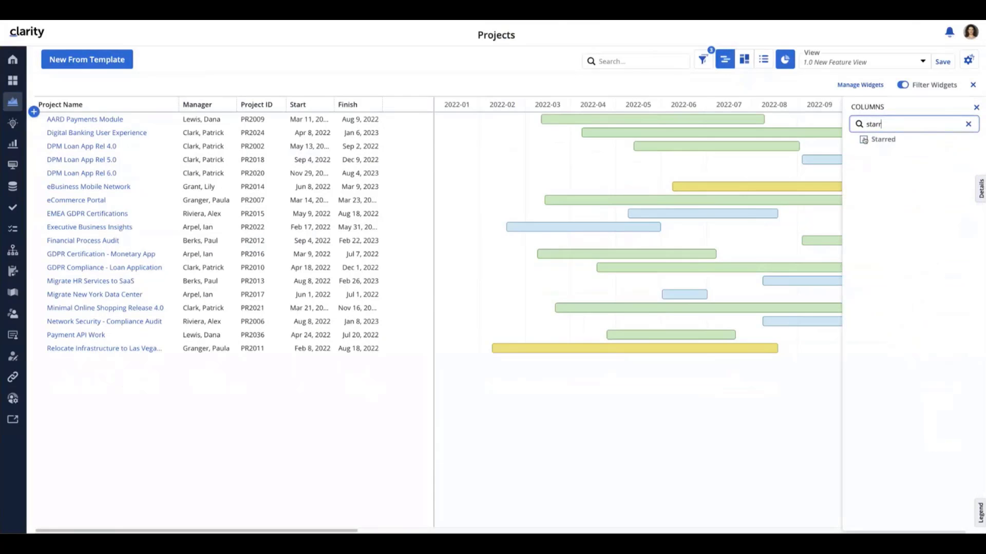
left_click(977, 107)
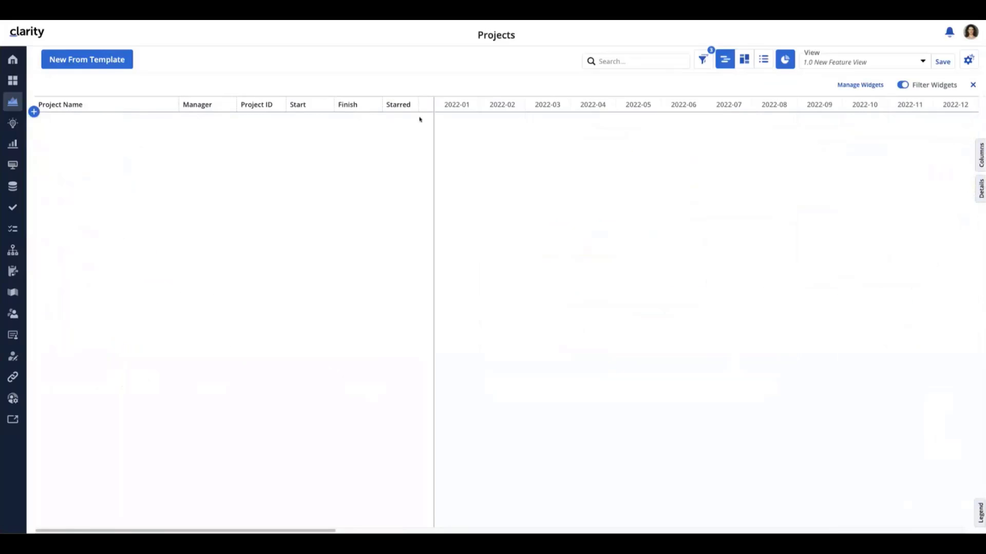
left_click_drag(398, 105, 65, 109)
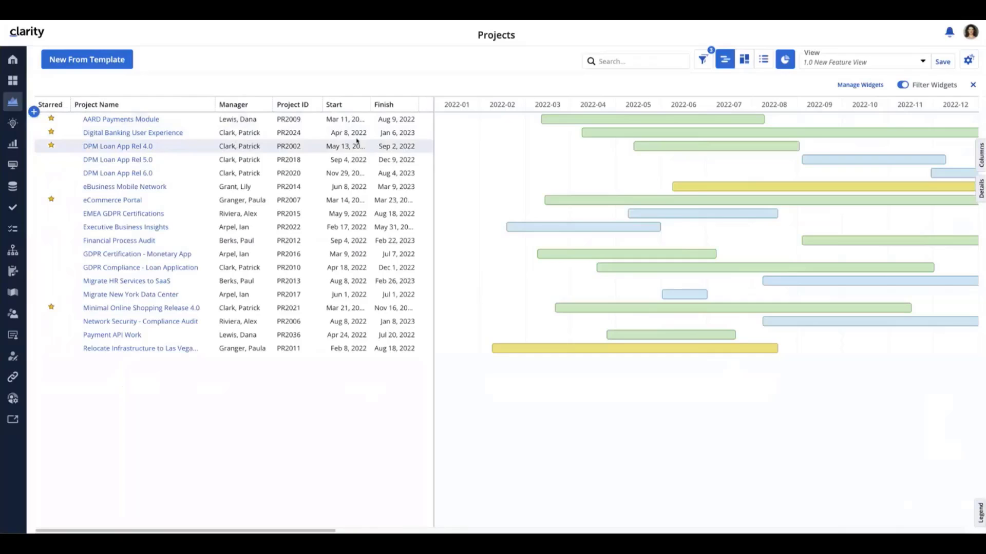
- Assign a different manager to AARD Payments Module and extend DPM Loan App Rel 4.0 to run from Apr 21 to Sep 2, 2022
left_click(230, 119)
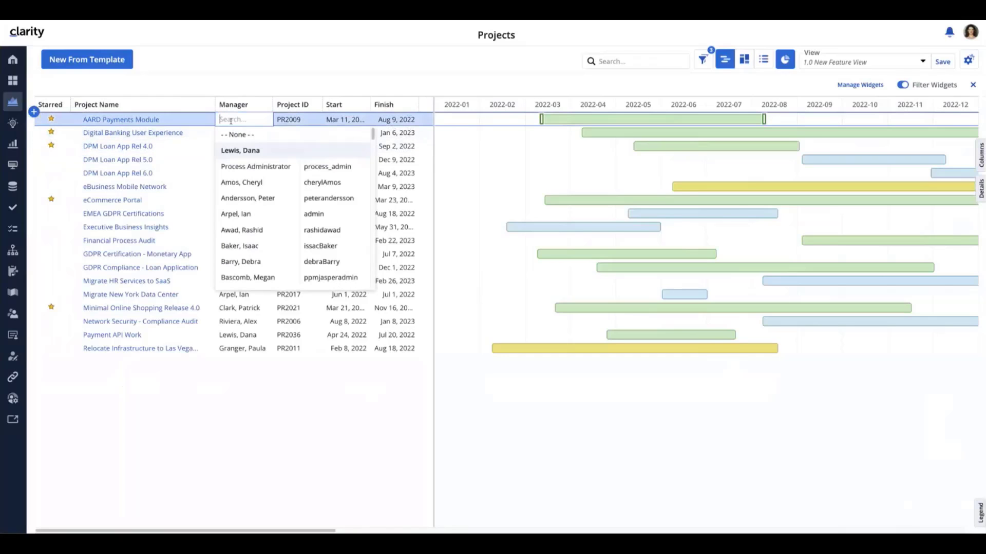
left_click(237, 183)
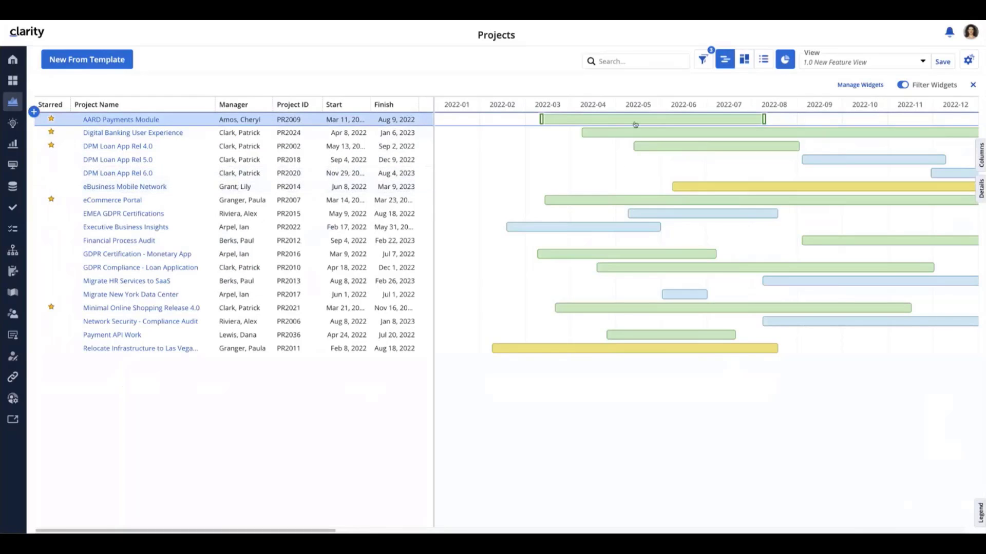
left_click_drag(743, 149, 710, 153)
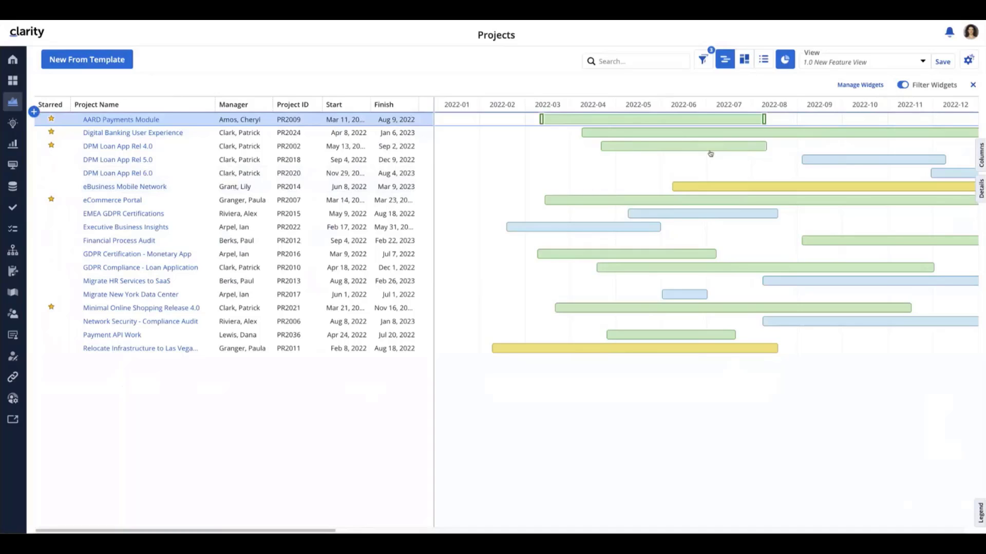
left_click_drag(710, 154, 711, 154)
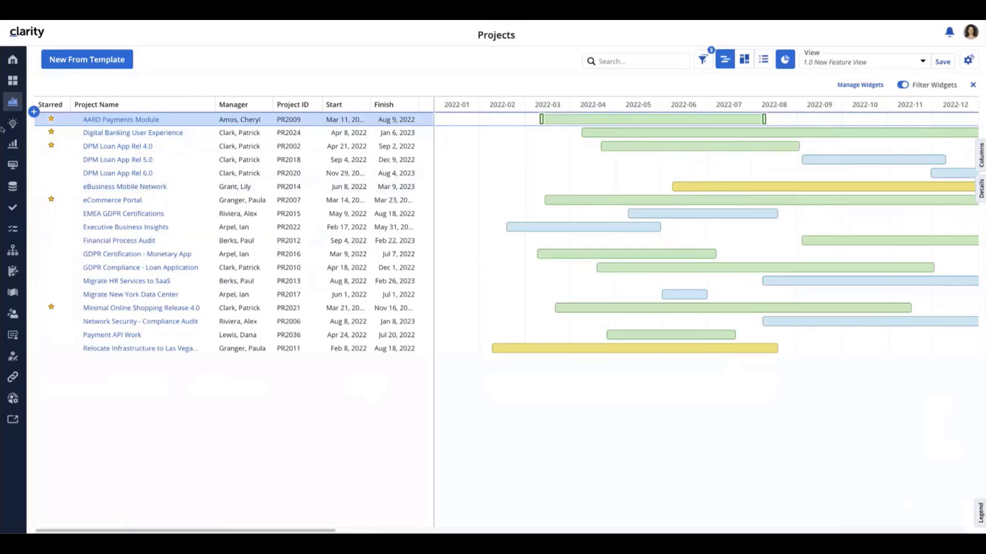
- Open the Ideas timeline and display the colour legend for its bars
left_click(12, 123)
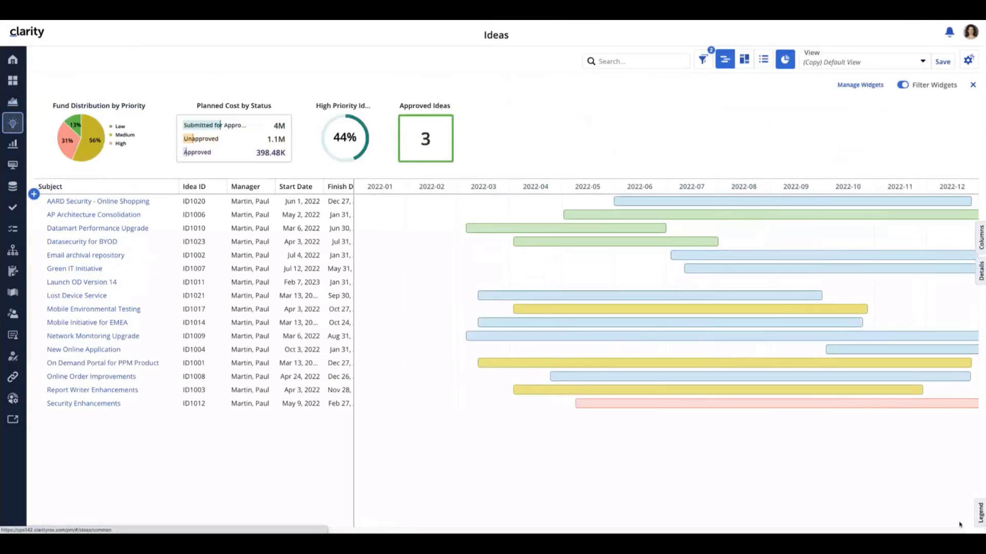
left_click(979, 513)
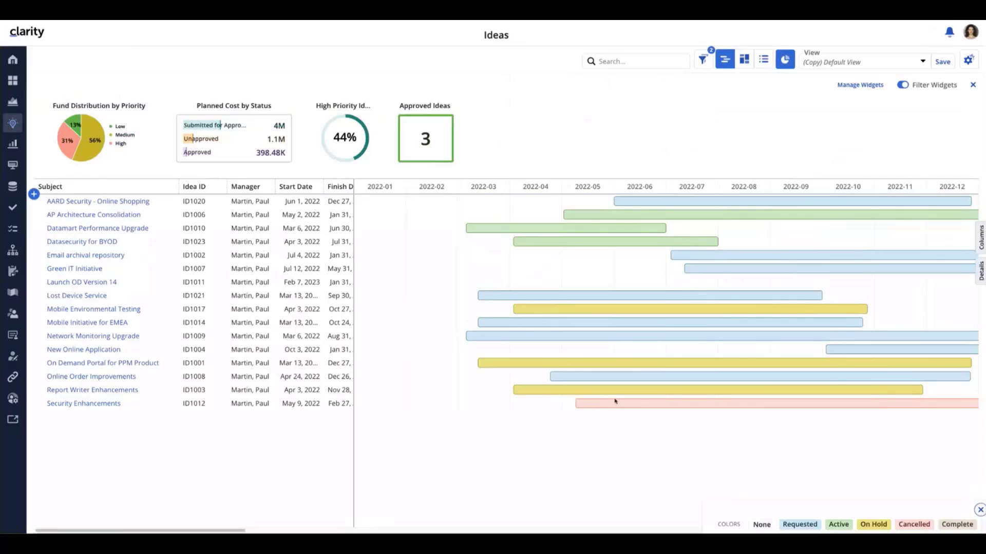
- In Strategic Themes, shift the Refresh Technology bar to start Feb 20, Improve viral growth of products Jan 27, and Harden Security Apr 15, 2021
left_click(12, 146)
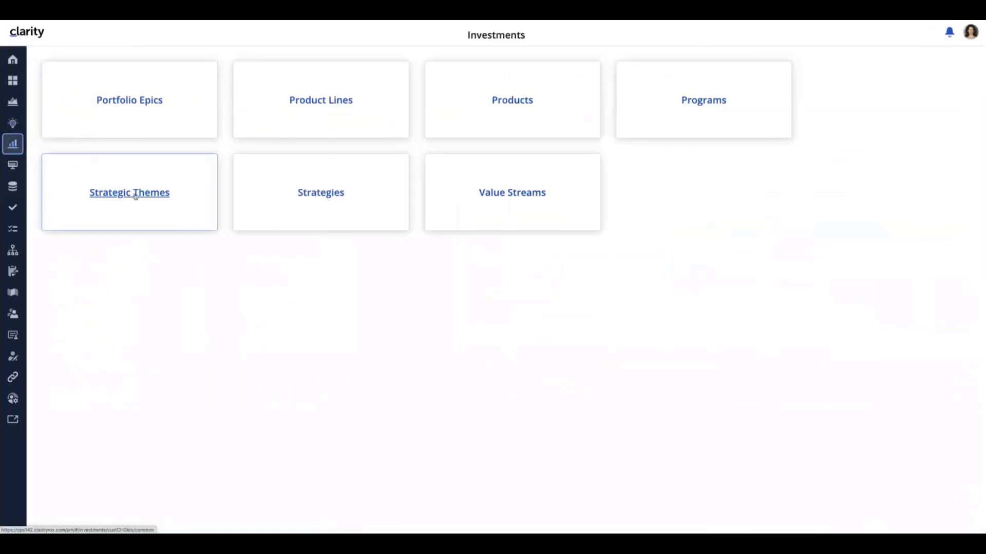
left_click(135, 194)
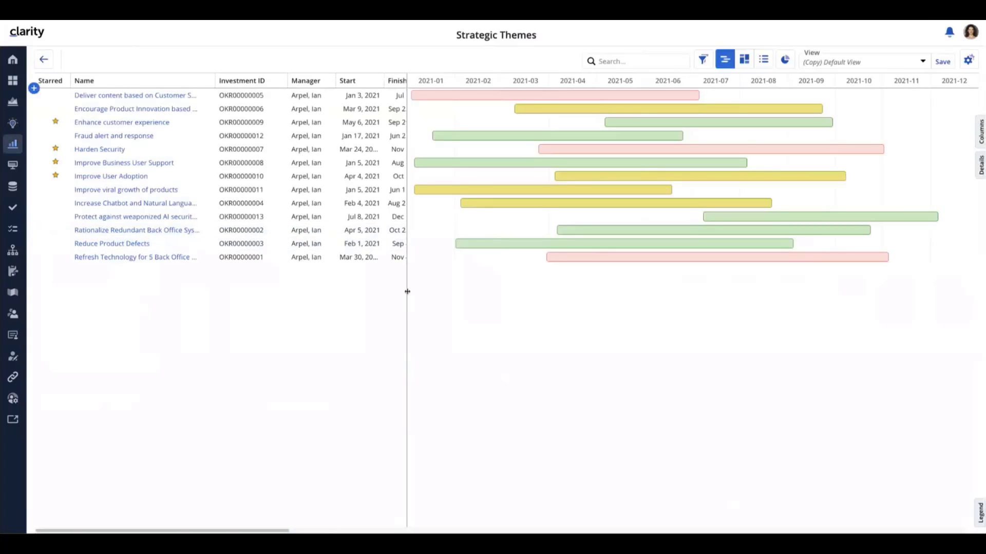
left_click_drag(637, 262, 578, 265)
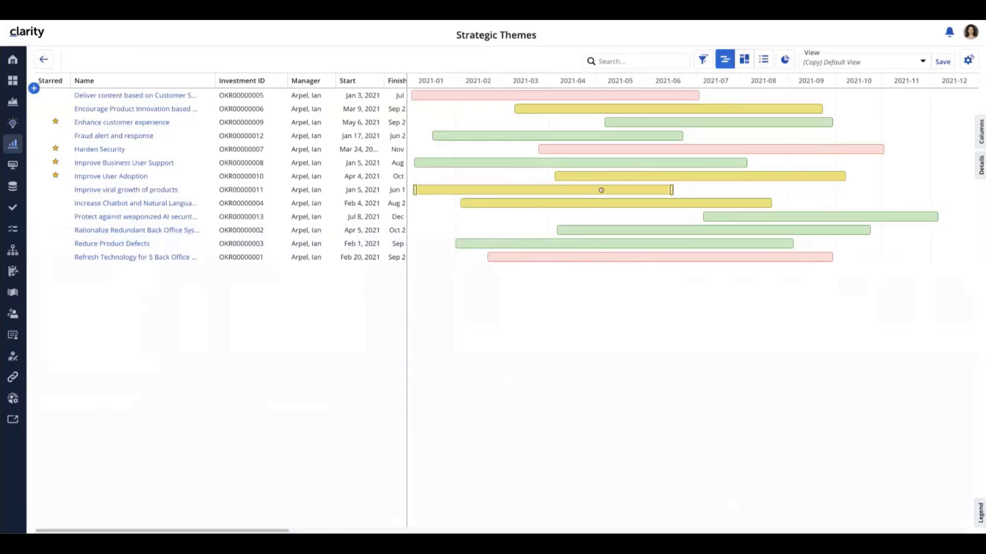
left_click_drag(598, 189, 621, 192)
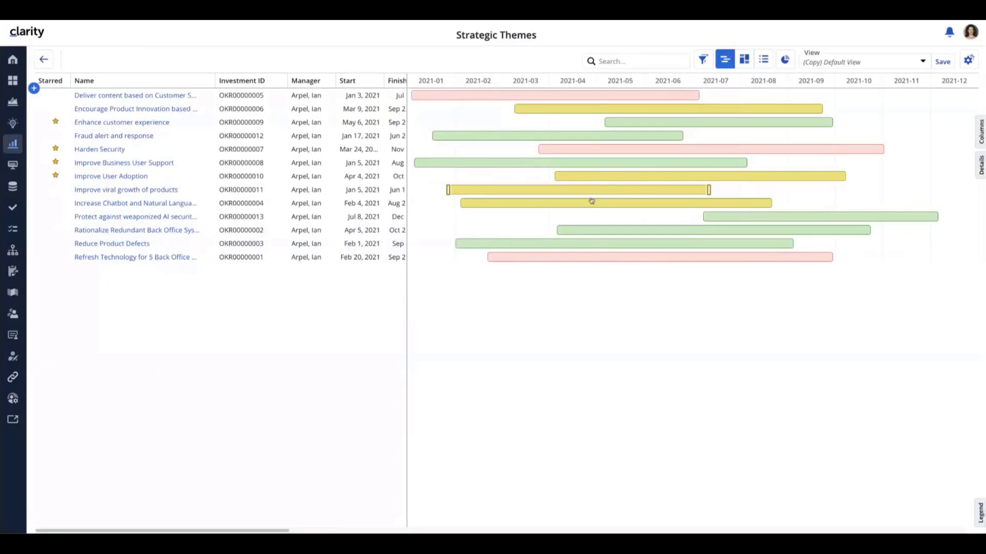
left_click_drag(609, 150, 649, 149)
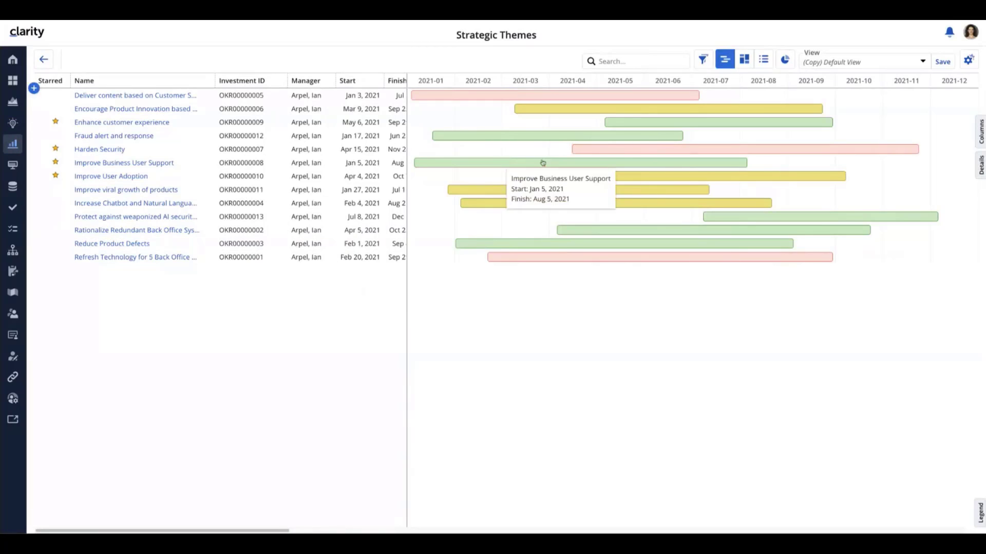
- Return to Projects and open the task schedule of AARD Payments Module
left_click(13, 102)
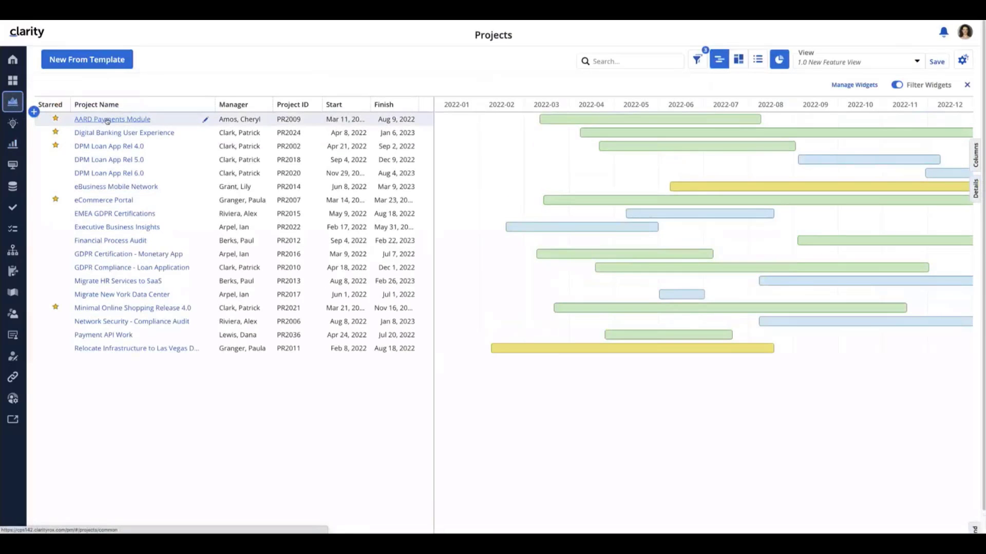
left_click(108, 119)
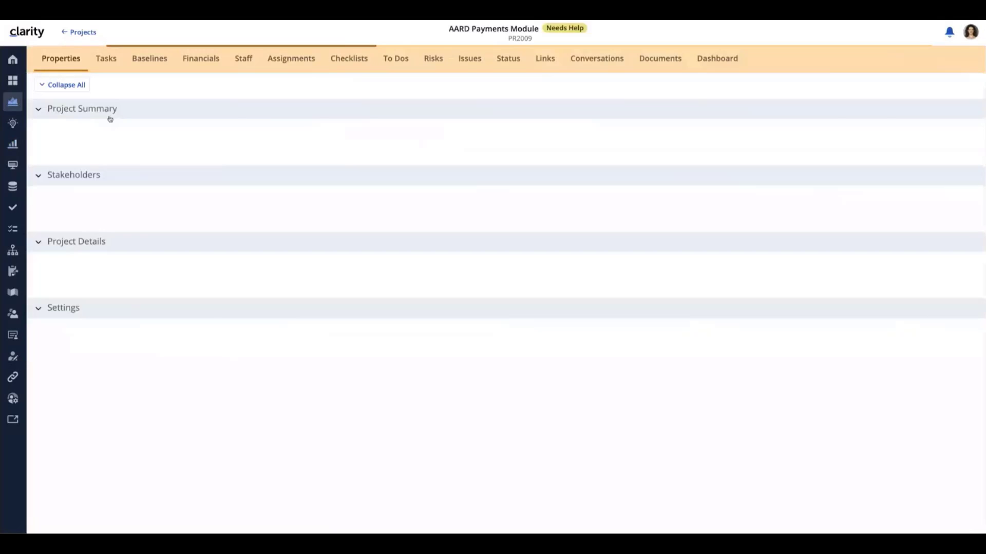
left_click(105, 59)
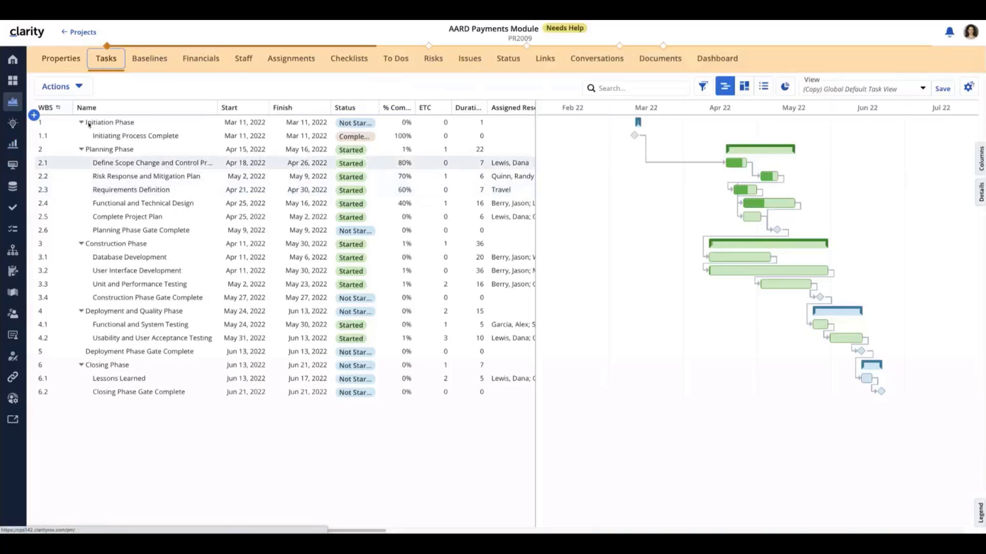
- Add the Payment API Work project as a subproject of AARD Payments Module
left_click(79, 89)
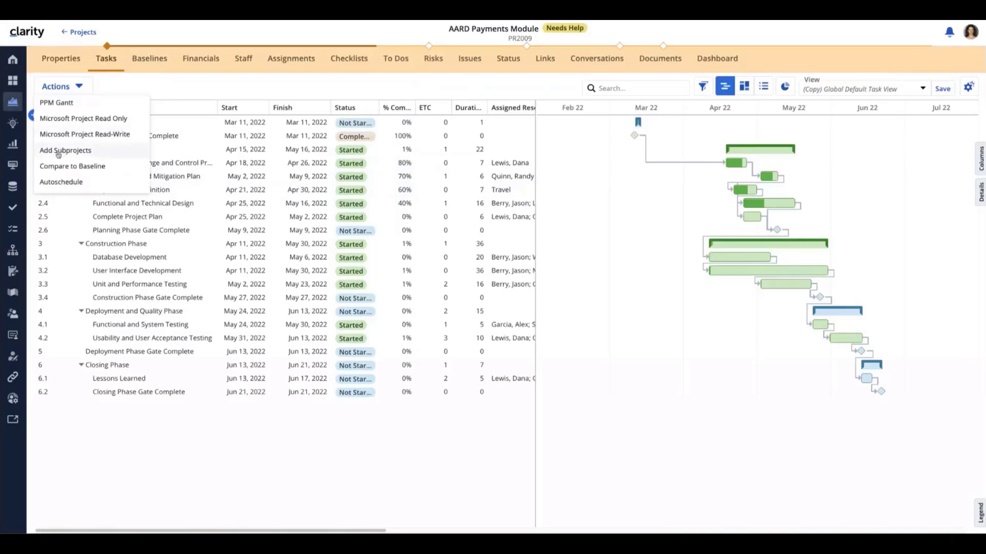
left_click(67, 151)
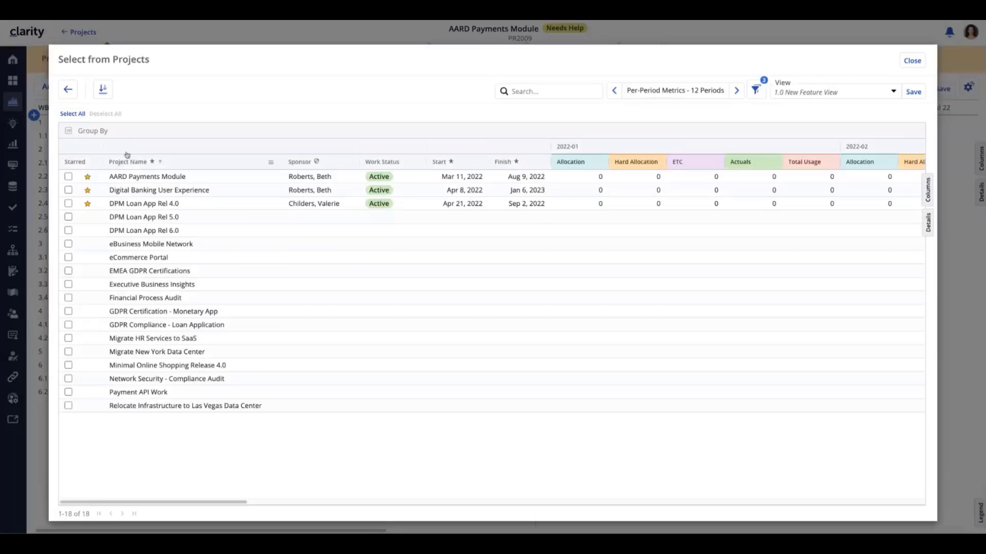
left_click(69, 392)
left_click(191, 114)
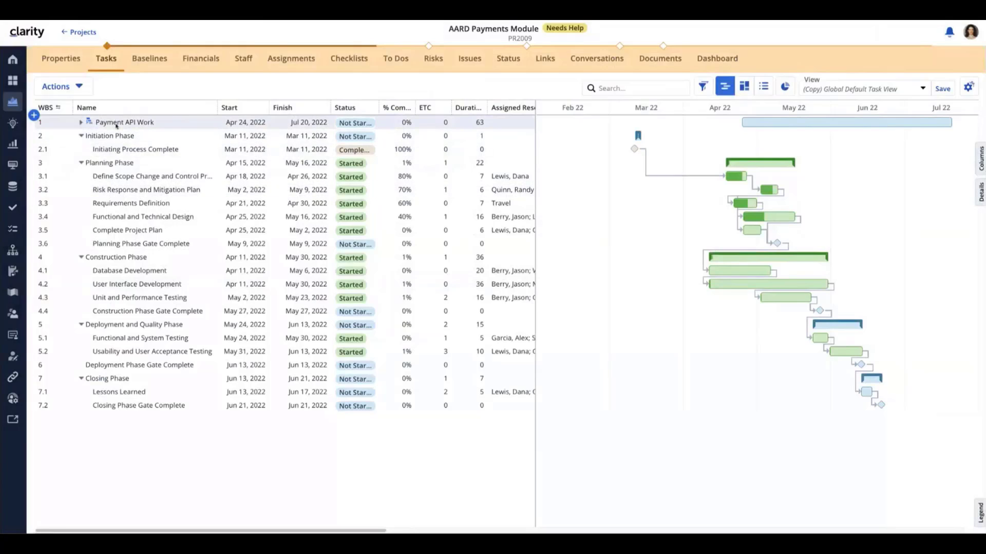
- Move the Payment API Work subproject under Deployment and Quality Phase and expand its tasks
left_click_drag(116, 125, 90, 329)
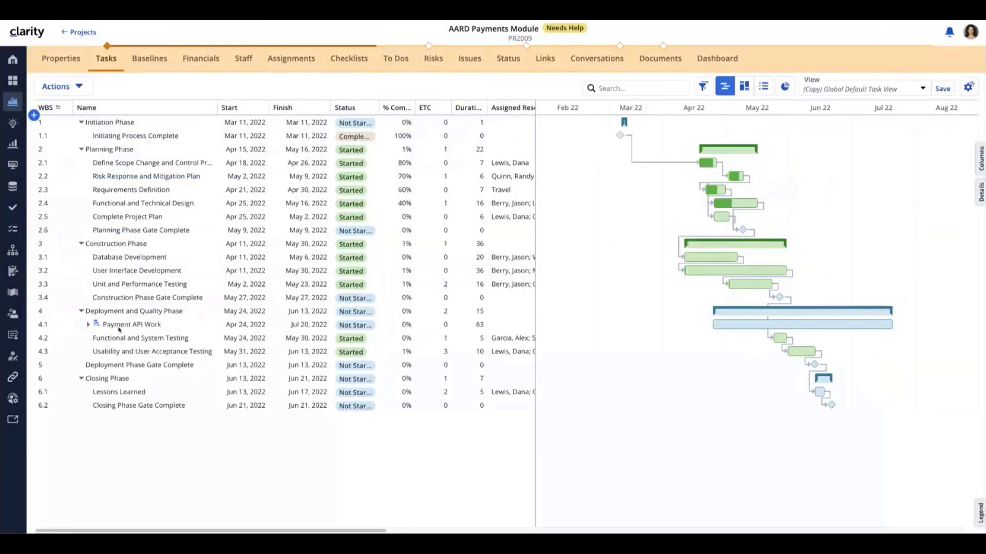
left_click(88, 325)
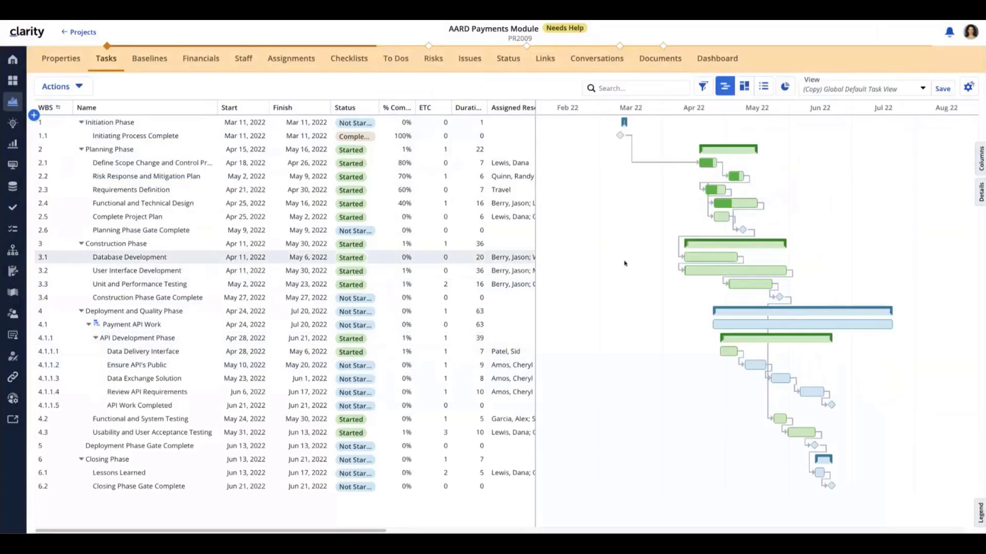
- Create a dependency from the end of Database Development to the start of Review API Requirements
mouse_move(738, 258)
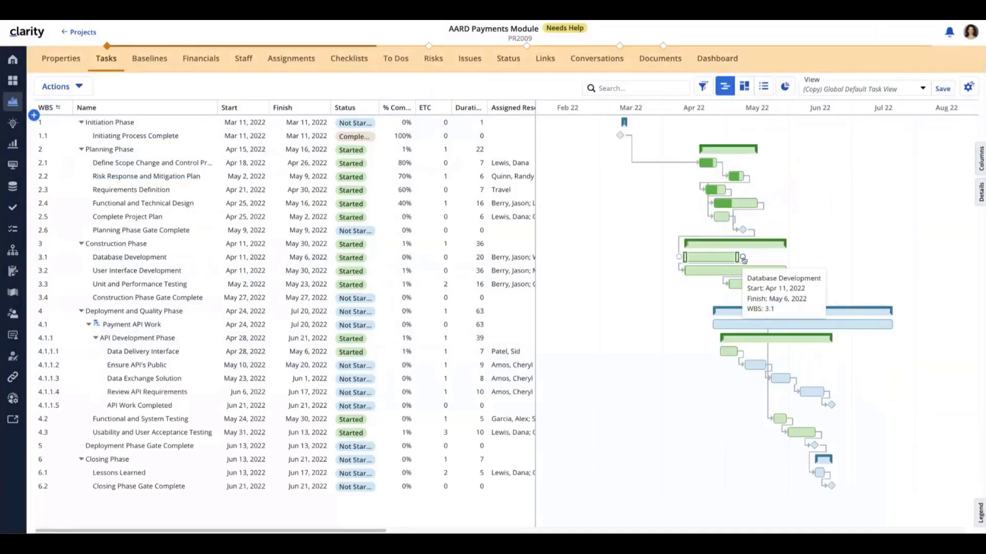
left_click_drag(743, 260, 816, 392)
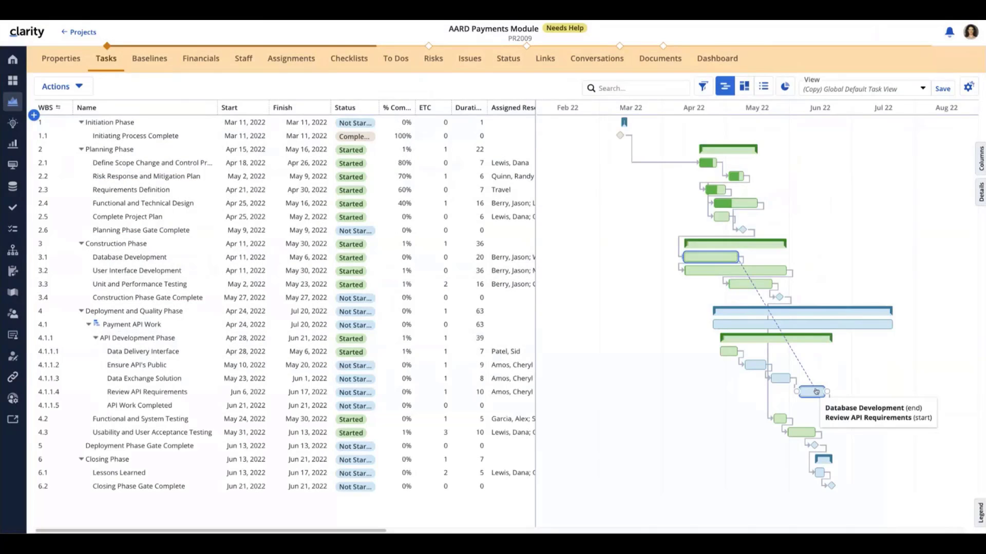
left_click_drag(817, 392, 816, 392)
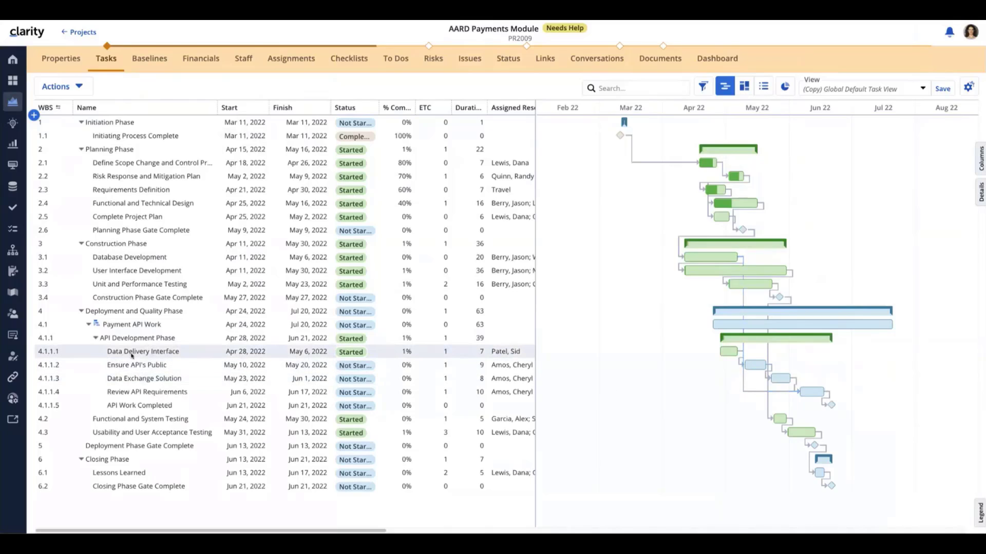
- Insert a sibling task below Data Delivery Interface and stretch its Gantt bar to finish Jun 9, 2022
right_click(132, 354)
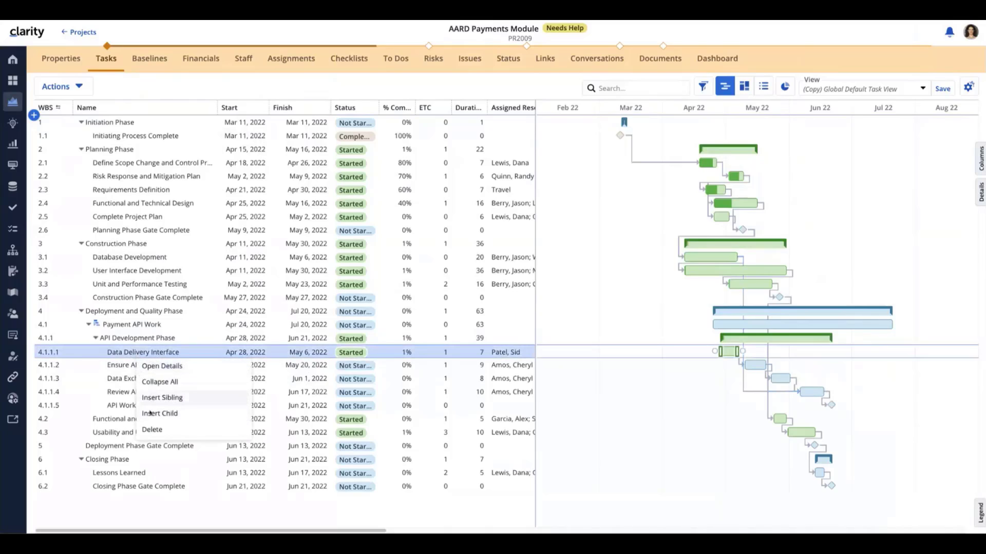
left_click(151, 399)
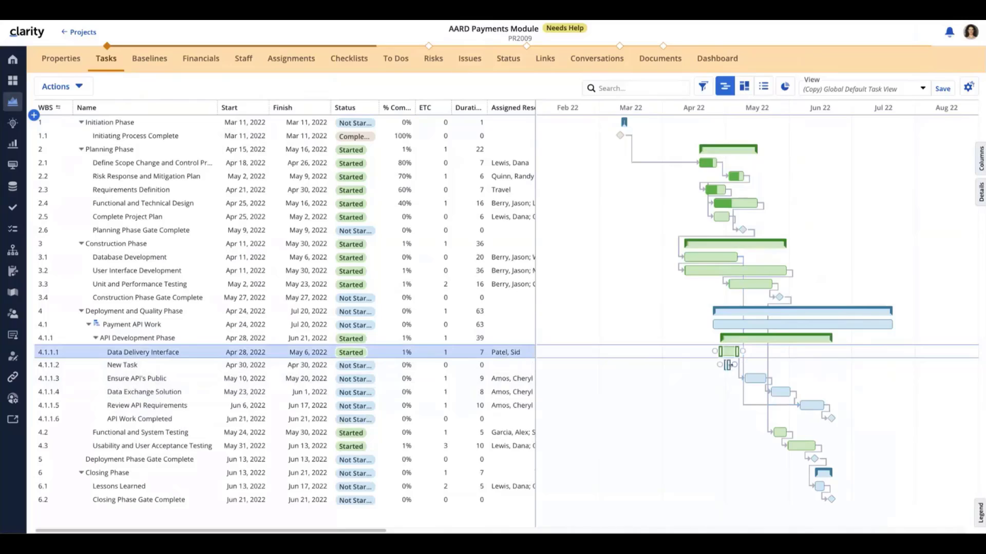
left_click_drag(729, 365, 807, 368)
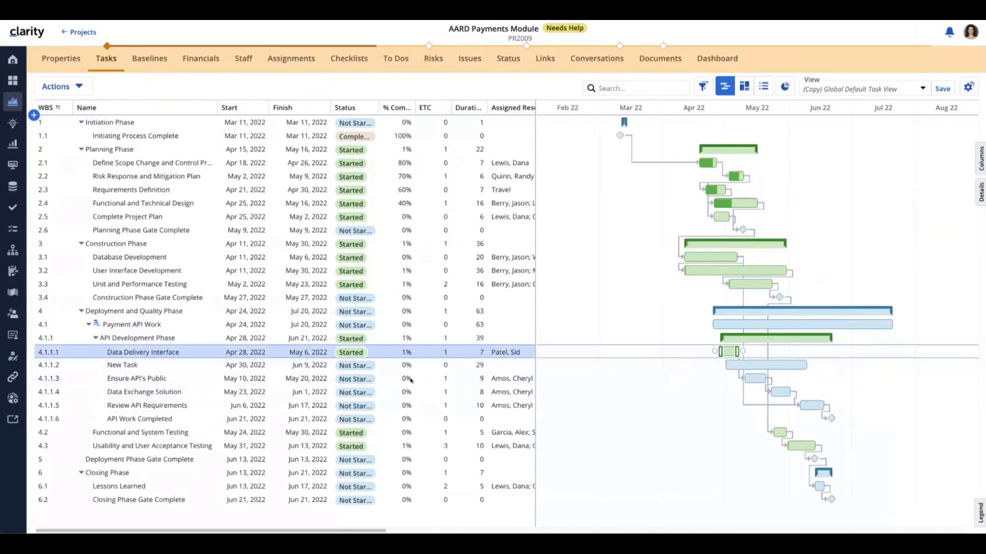
- Set the duration of New Task in the API Development Phase to 10
left_click(482, 366)
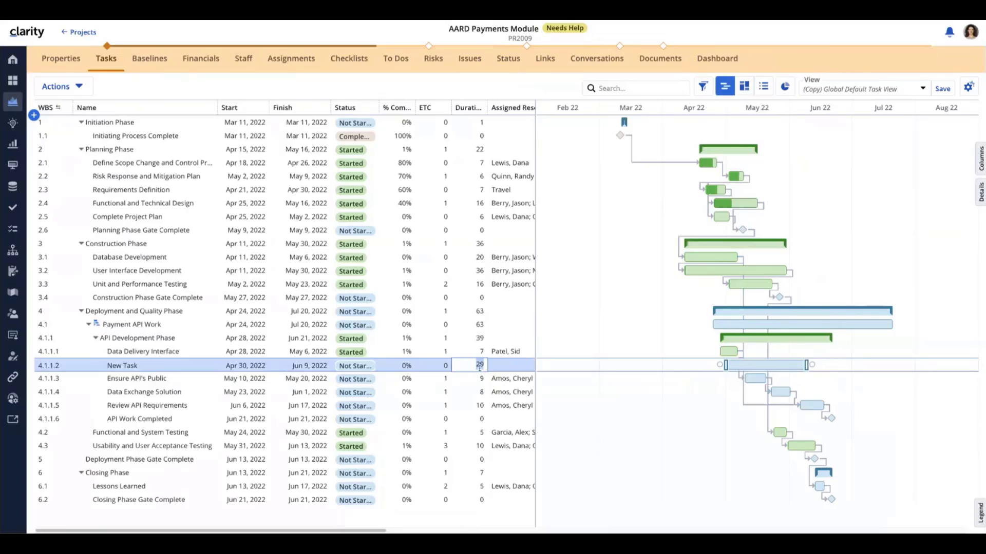
type("10")
key("Return")
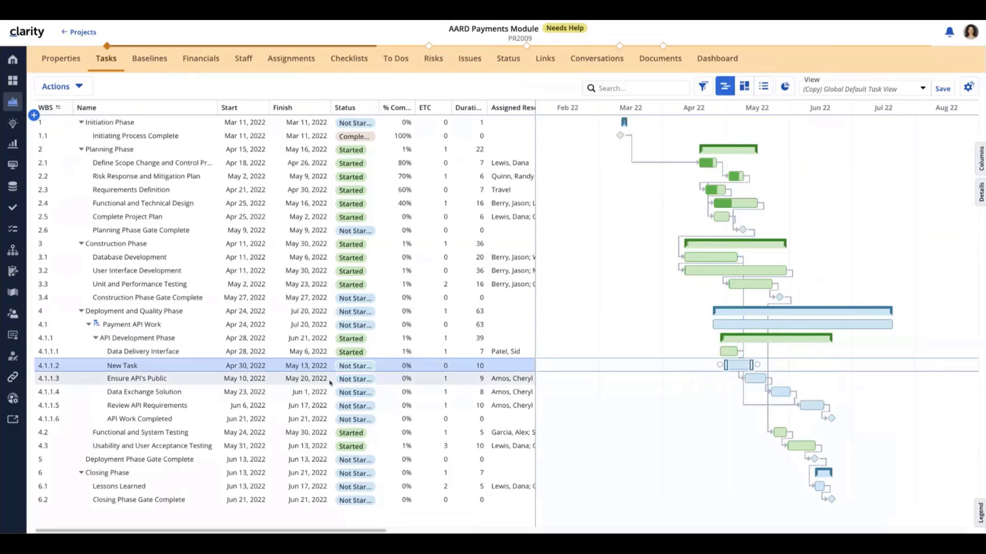
- Set the duration of the Requirements Definition task in the Planning Phase to 15
left_click(481, 190)
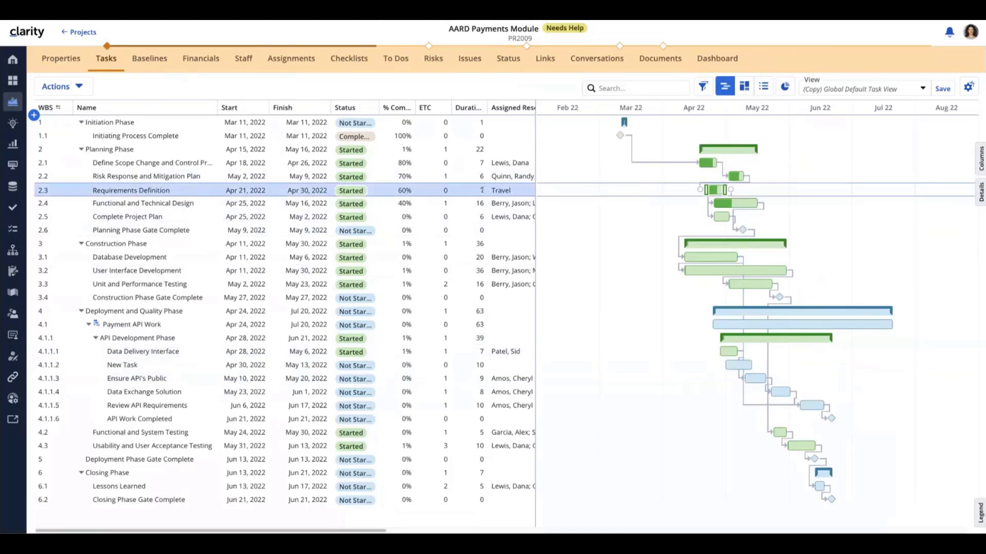
left_click(482, 190)
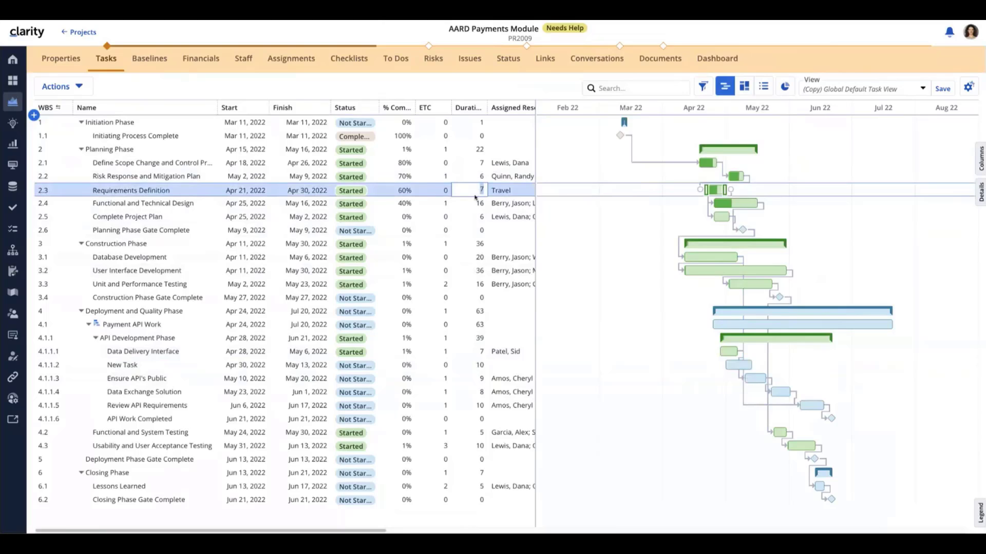
type("15")
key("Return")
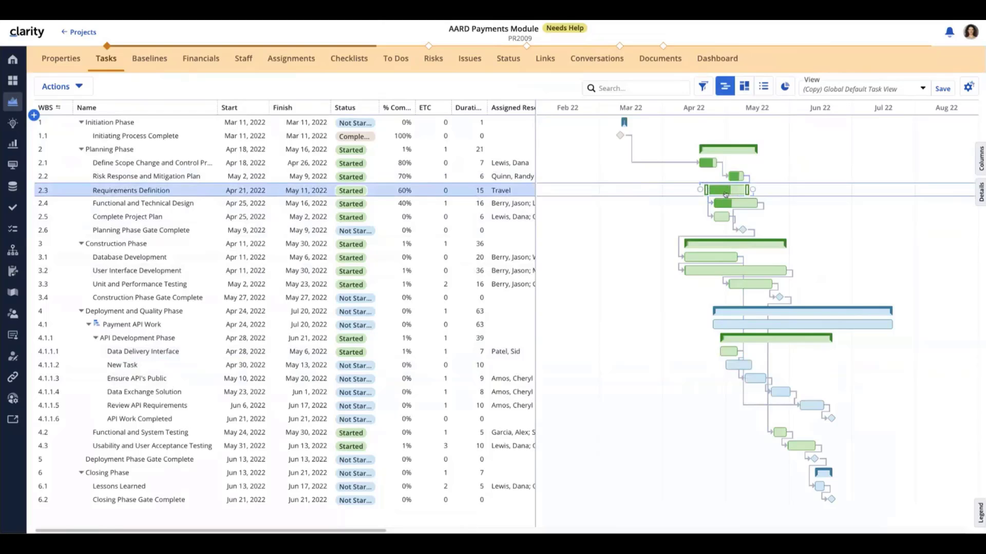
- Switch the project's tasks to the grid layout and open the Planning Phase duration for editing
mouse_move(725, 194)
left_click(764, 88)
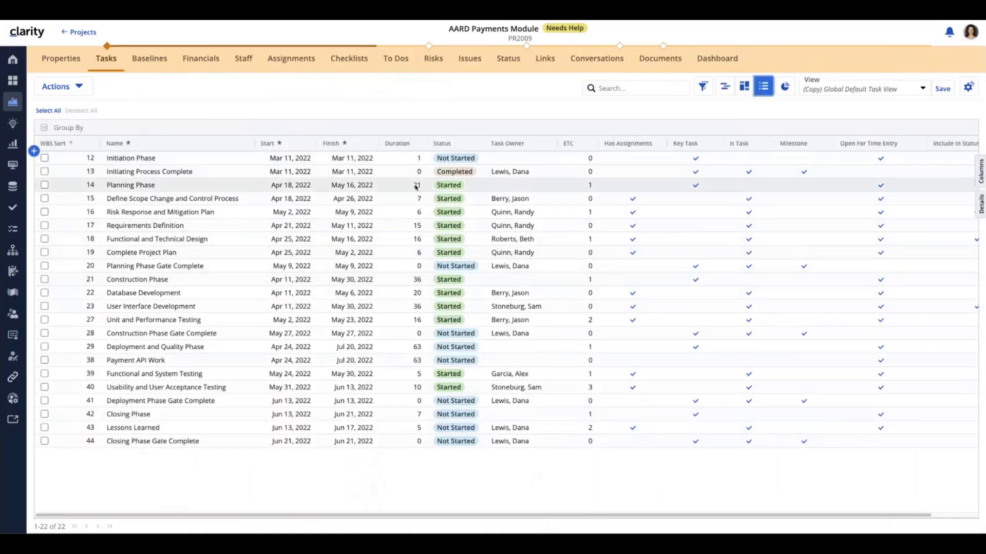
left_click(418, 185)
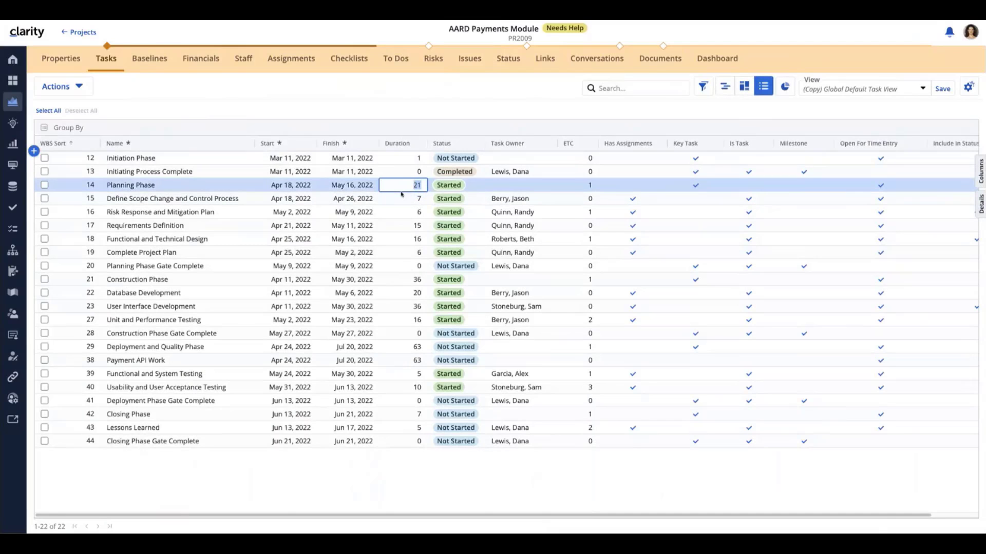
- Find the Is Subproject column with the search "is sub" and add it to the task grid between Finish and Duration
left_click(980, 172)
left_click(903, 155)
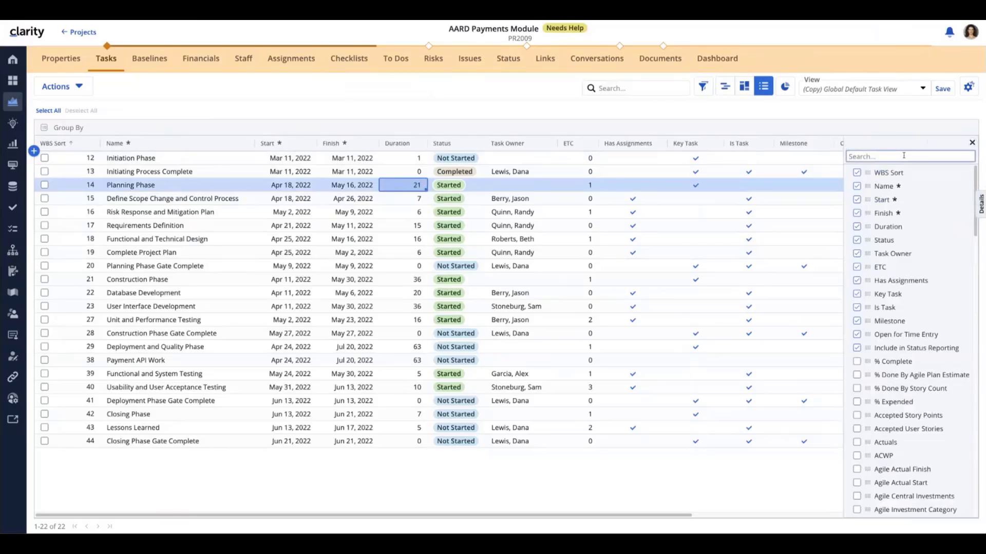
type("is sub")
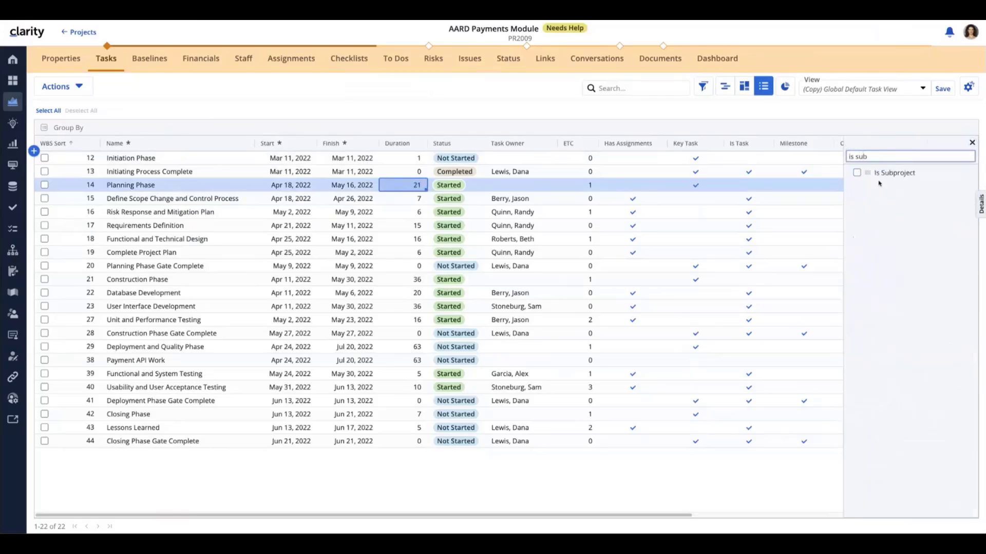
left_click_drag(879, 177, 403, 169)
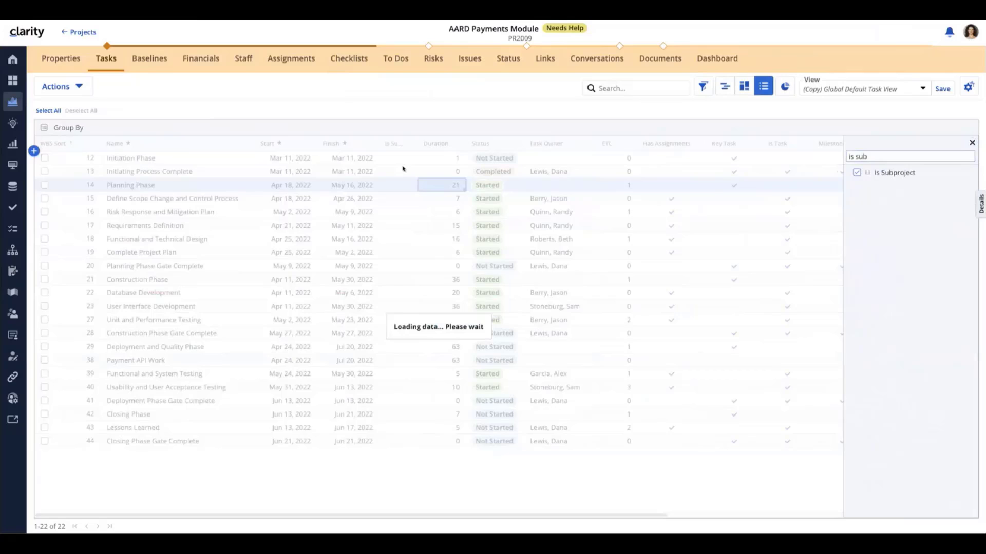
left_click(972, 143)
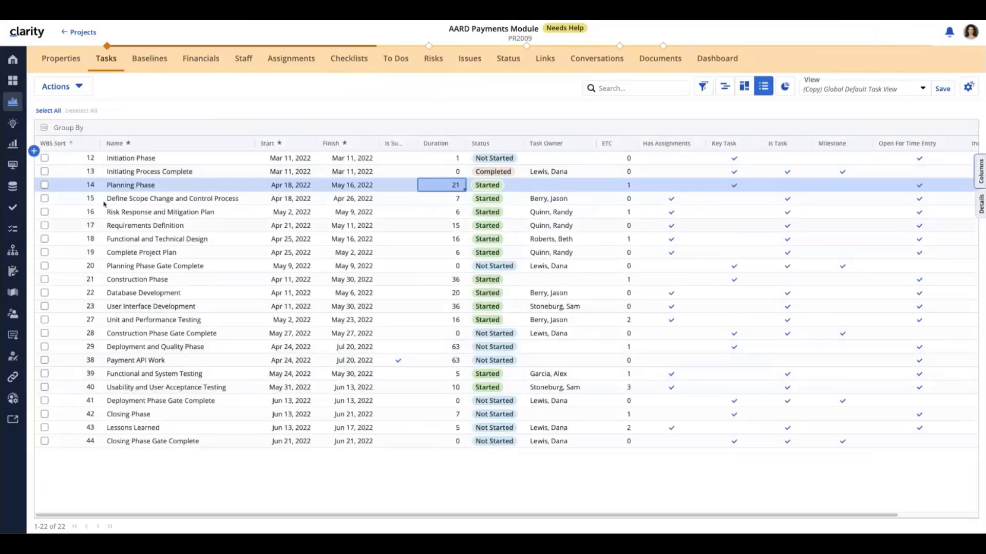
- Leave the AARD Payments Module project and return to the Projects list
left_click(83, 33)
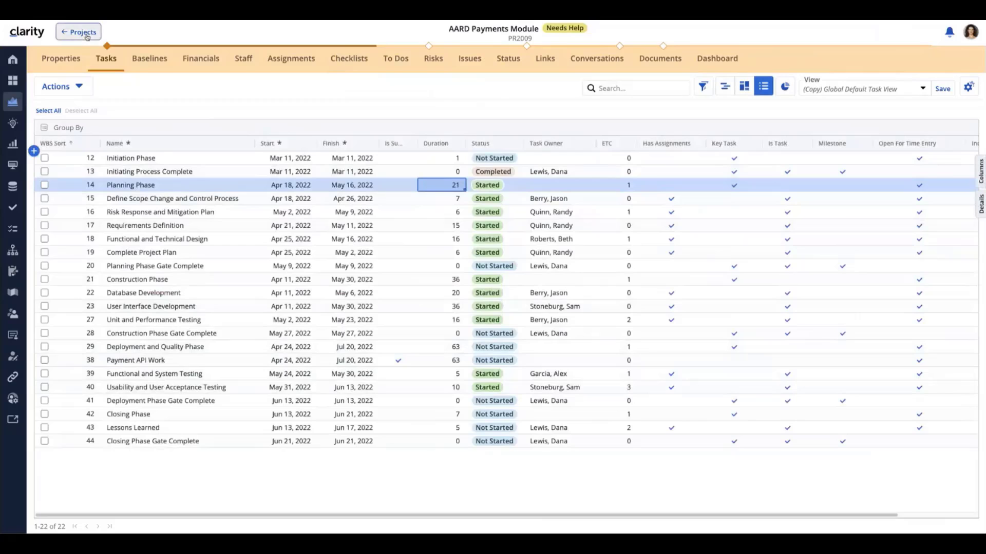